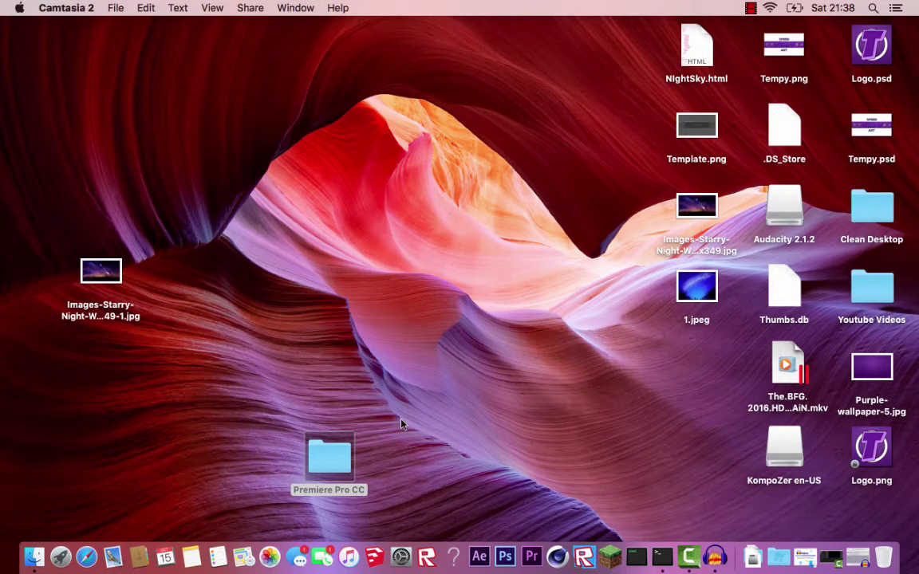
# Move the Premiere Pro CC folder to the desktop centre and check its contents
pyautogui.moveTo(328, 458)
pyautogui.mouseDown()
pyautogui.moveTo(420, 295)
pyautogui.moveTo(423, 264)
pyautogui.moveTo(445, 270)
pyautogui.mouseUp()
pyautogui.click(471, 258)
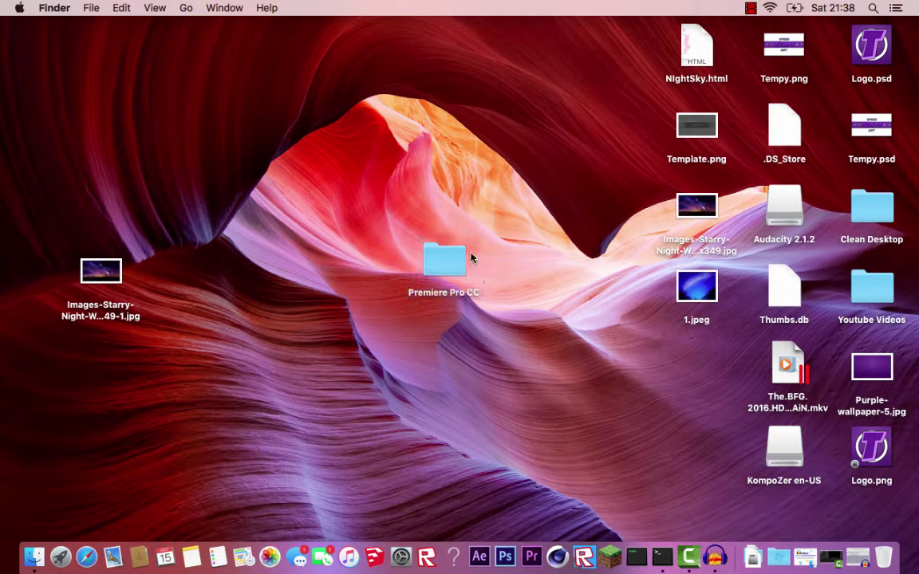
pyautogui.moveTo(353, 227); pyautogui.dragTo(511, 304)
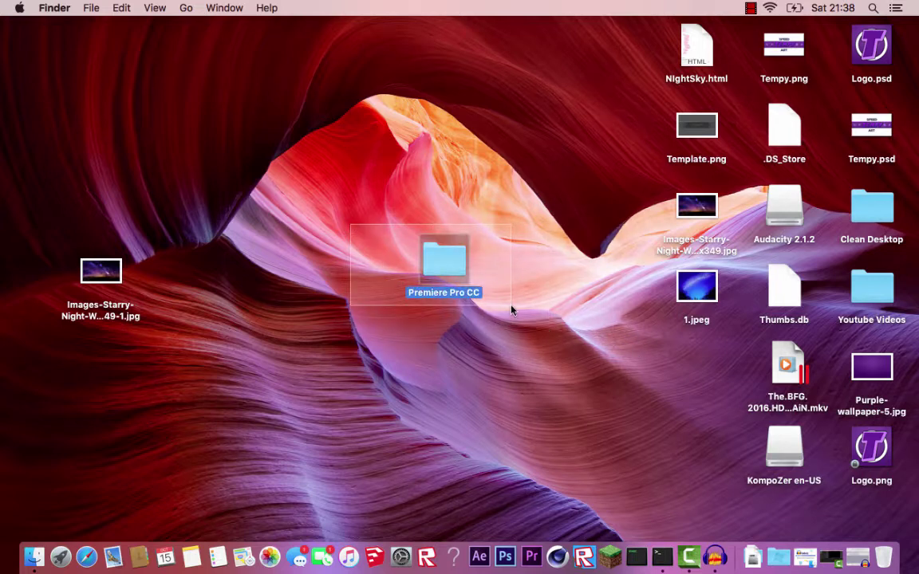
pyautogui.doubleClick(441, 256)
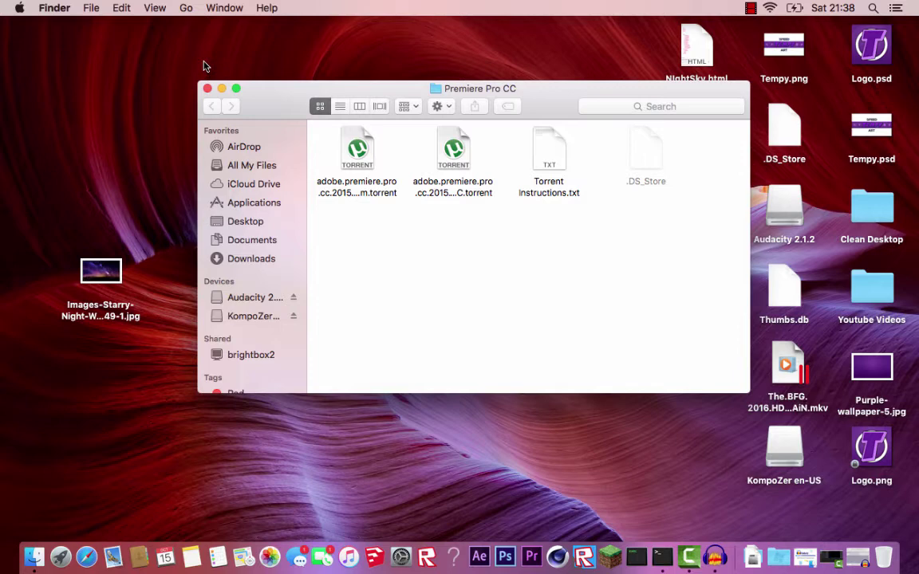
pyautogui.click(207, 87)
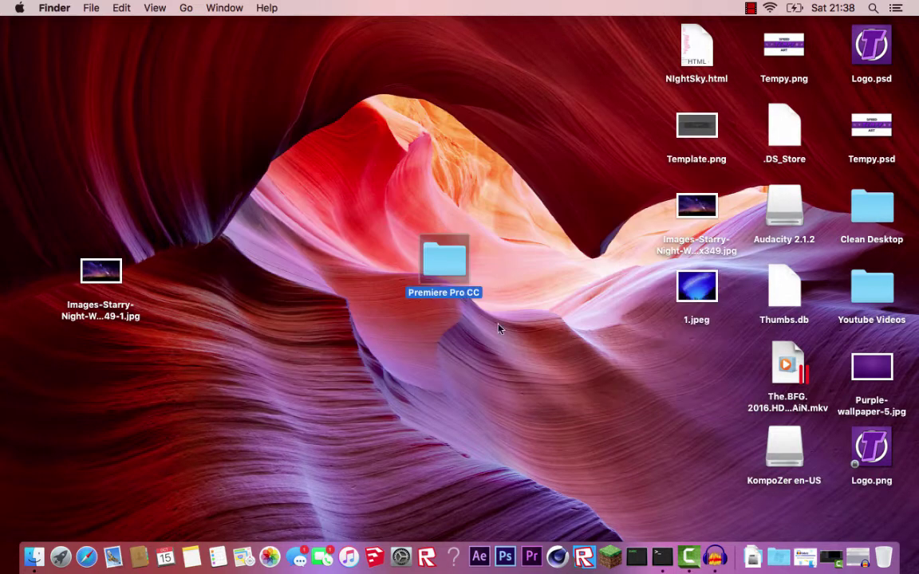
# Quit Terminal from the Dock
pyautogui.rightClick(662, 557)
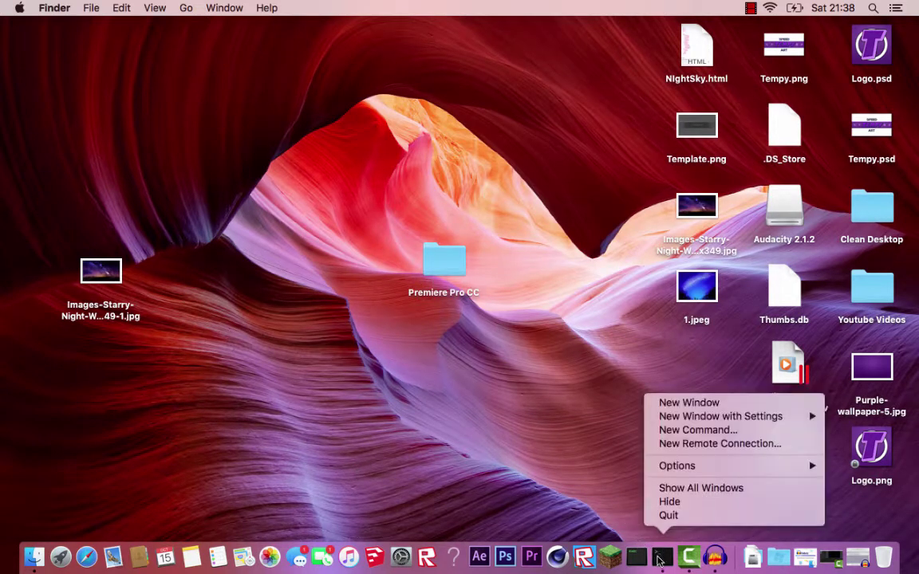
pyautogui.click(669, 515)
pyautogui.press('F4')
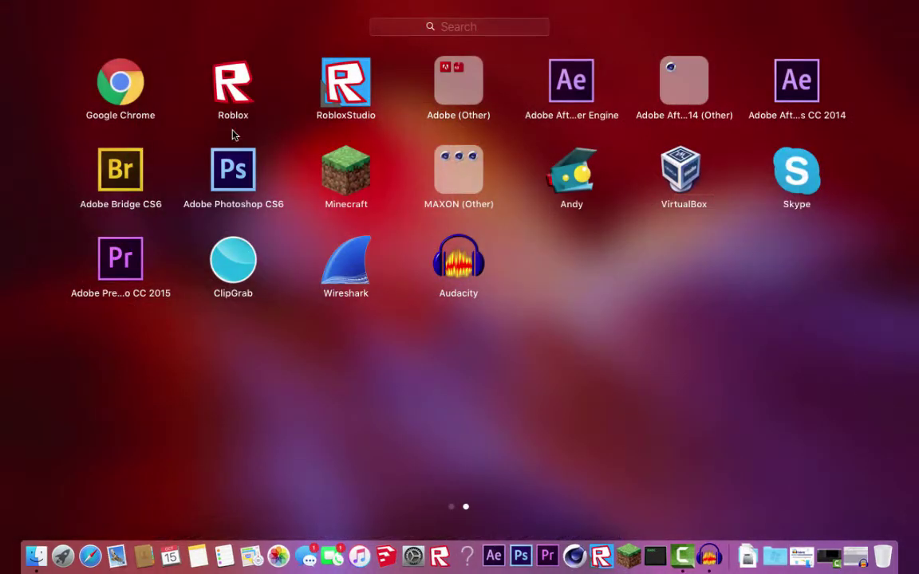
pyautogui.press('F4')
pyautogui.press('F4')
pyautogui.press('F4')
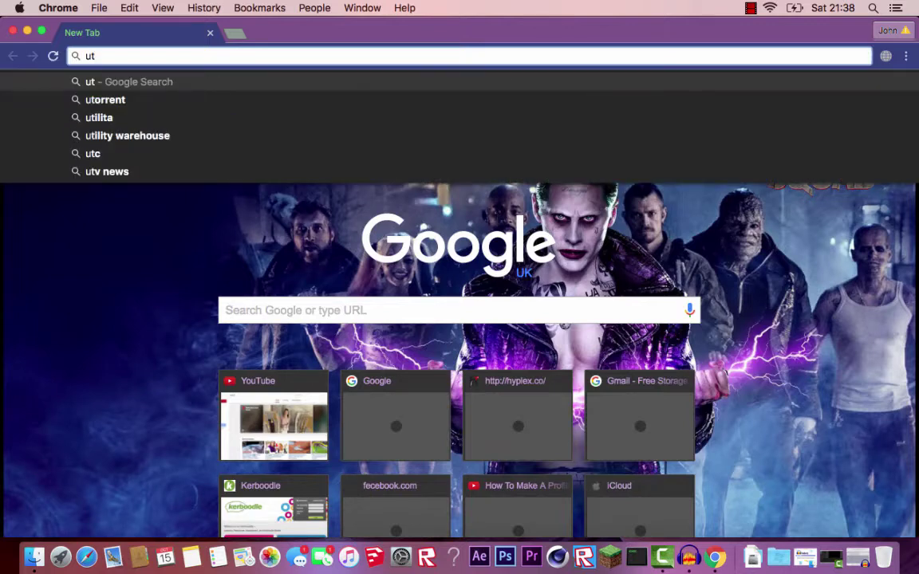
# Search 'utorrent' and download uTorrent for Mac from utorrent.com
pyautogui.write('orrent')
pyautogui.press('Return')
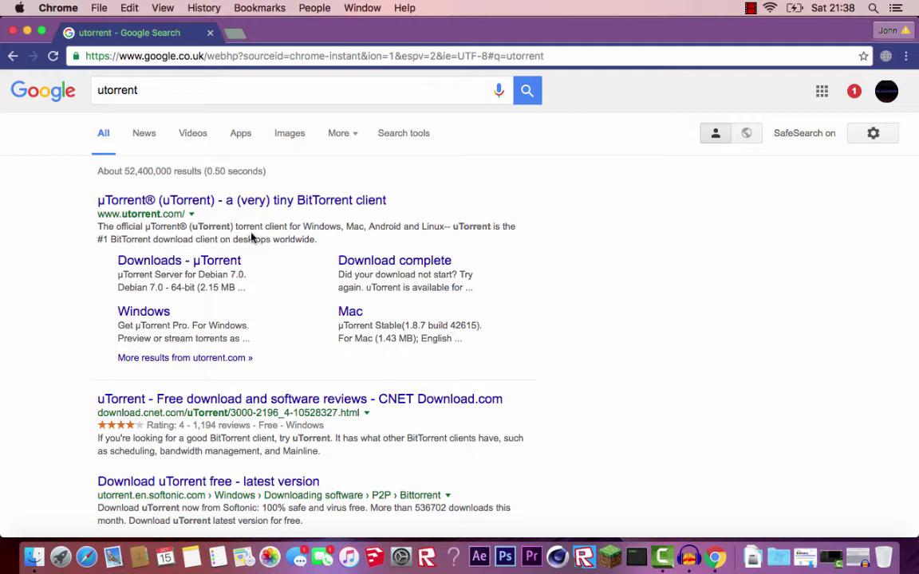
pyautogui.click(281, 200)
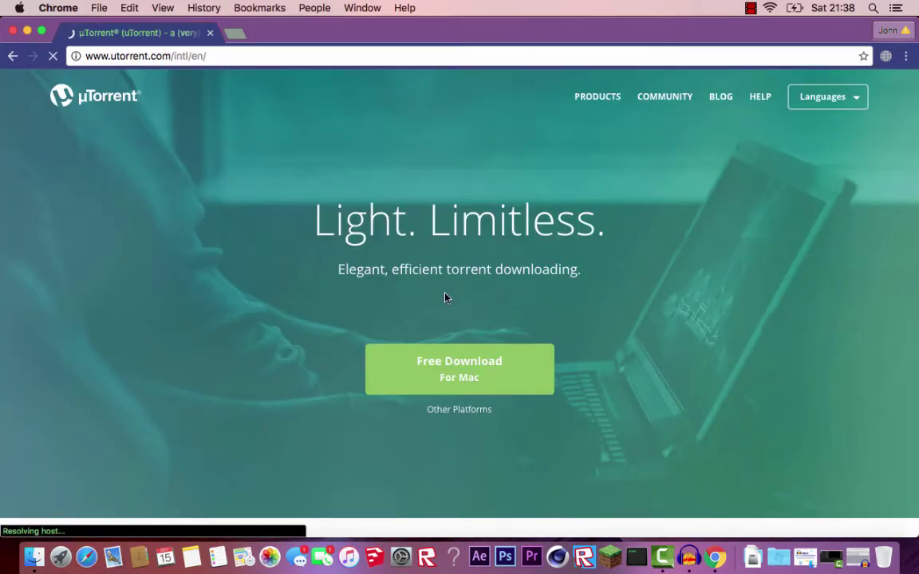
pyautogui.click(465, 368)
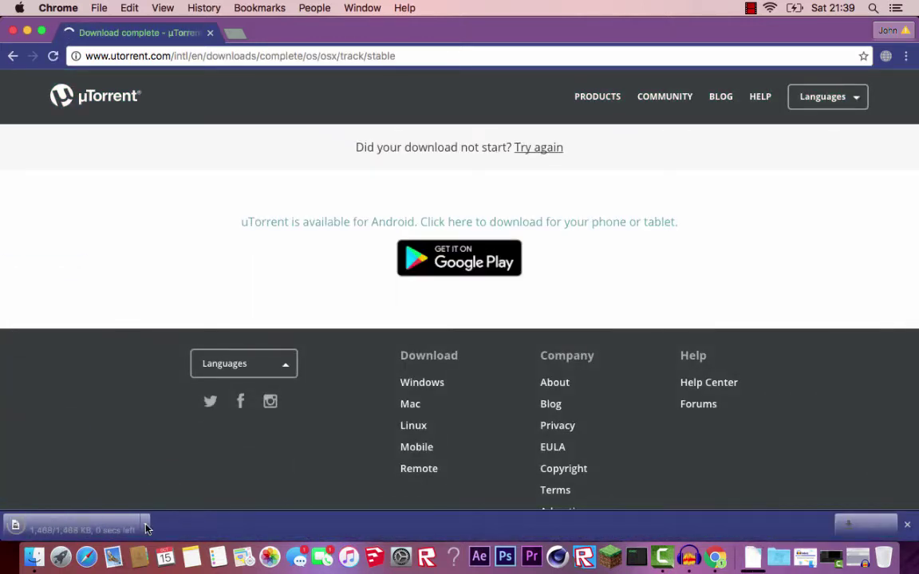
pyautogui.click(145, 524)
pyautogui.click(184, 493)
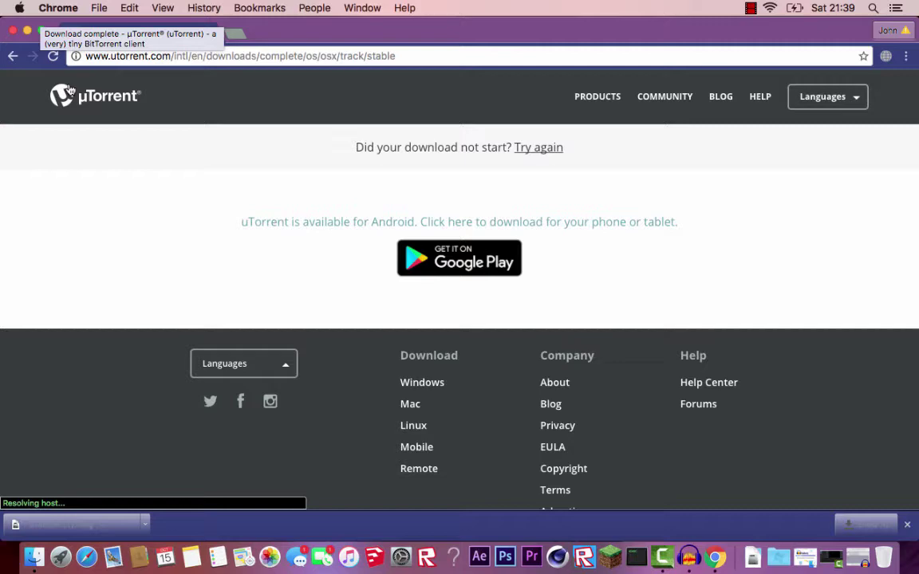
# Hide Chrome, move the Premiere Pro CC folder lower, and reopen it to show its torrents
pyautogui.click(26, 30)
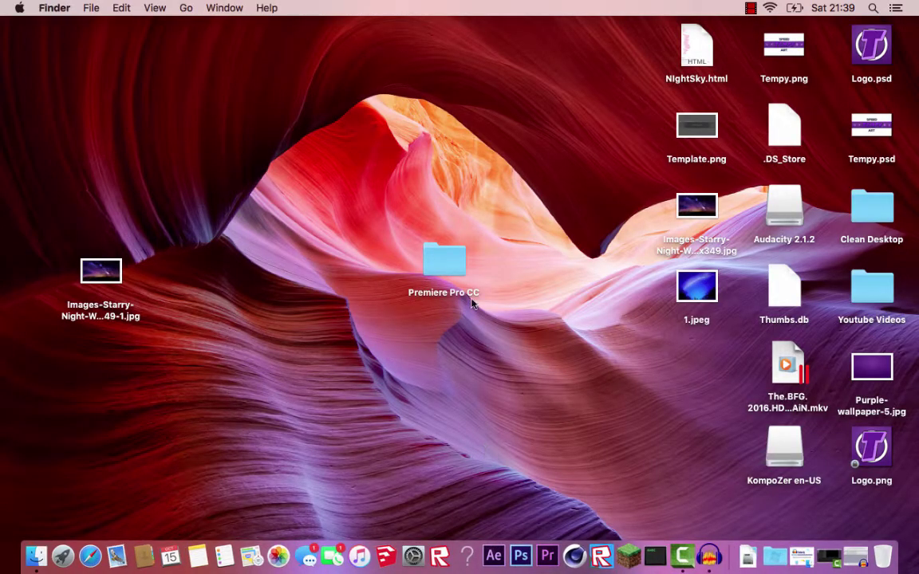
pyautogui.moveTo(444, 260); pyautogui.dragTo(444, 325)
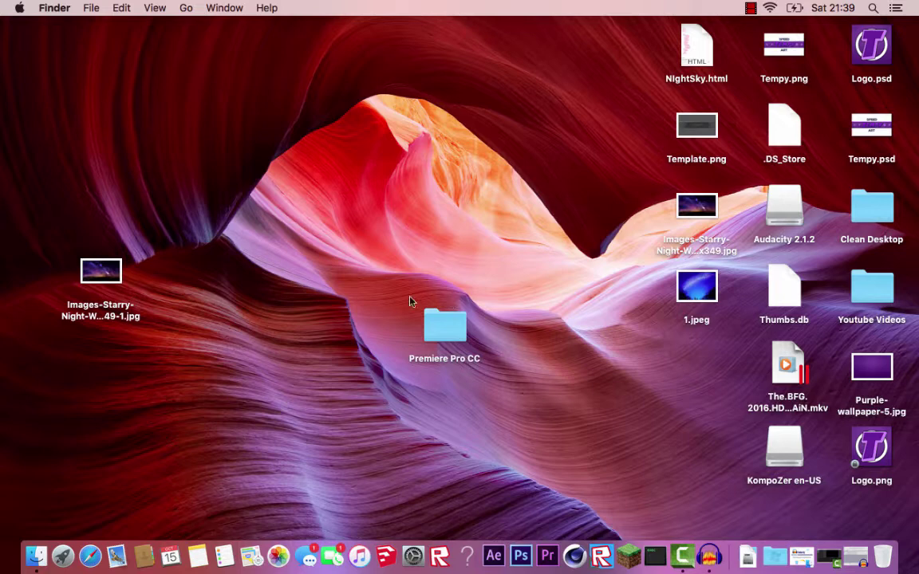
pyautogui.doubleClick(423, 311)
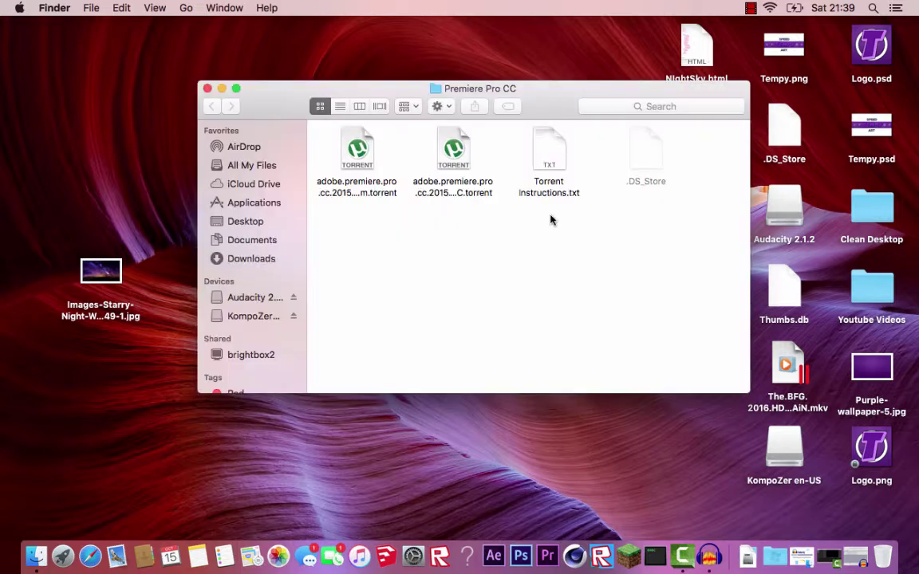
pyautogui.click(452, 150)
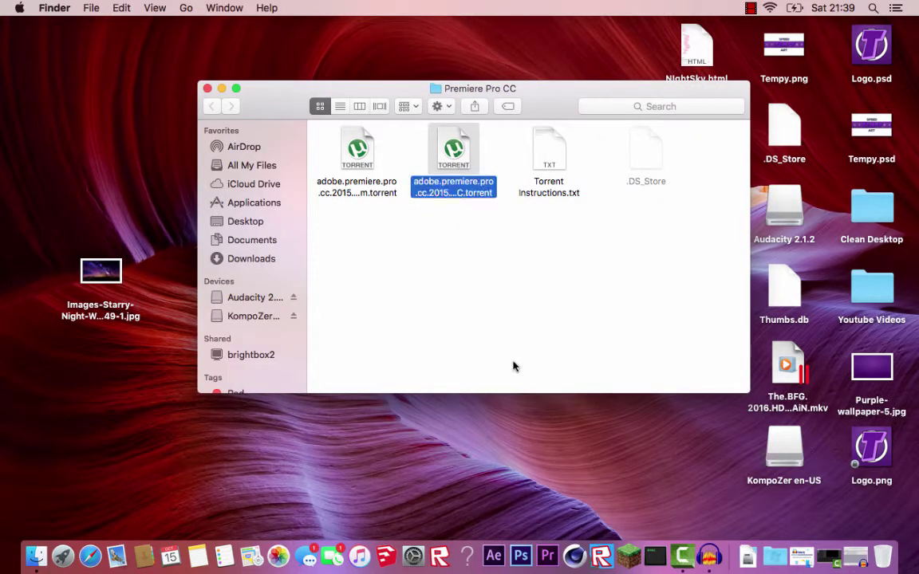
pyautogui.click(456, 325)
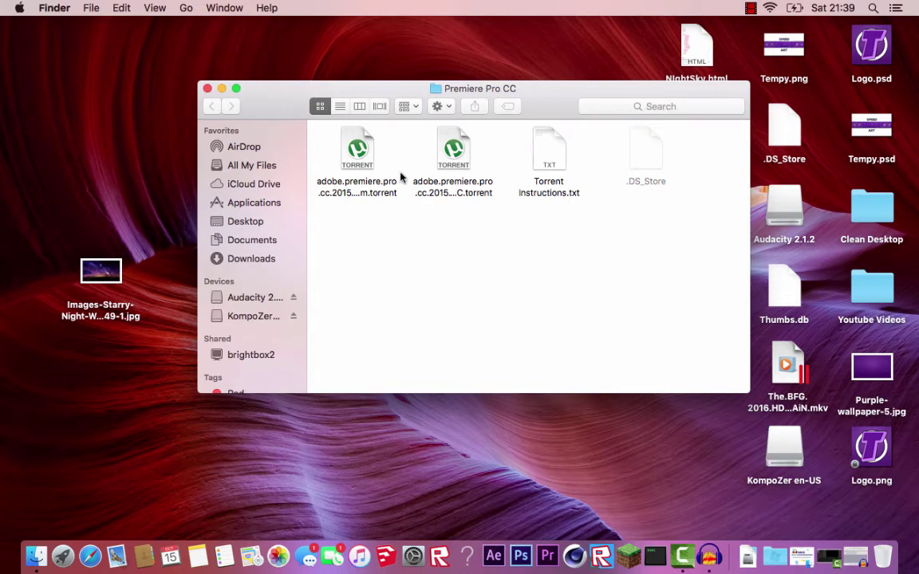
# Open the adobe.premiere.pro.cc.2015.v9.2 MAC torrent and accept the Add New Torrent dialog
pyautogui.doubleClick(451, 148)
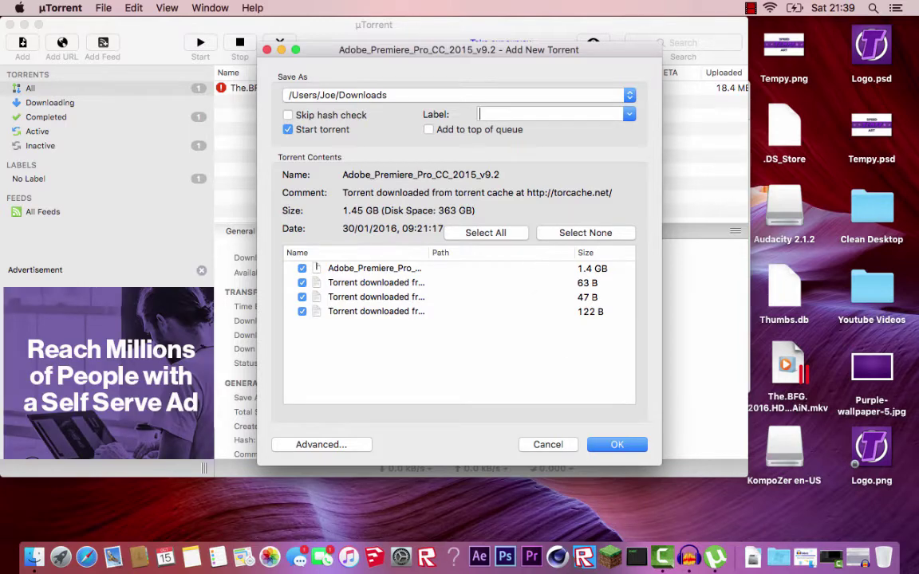
pyautogui.press('Return')
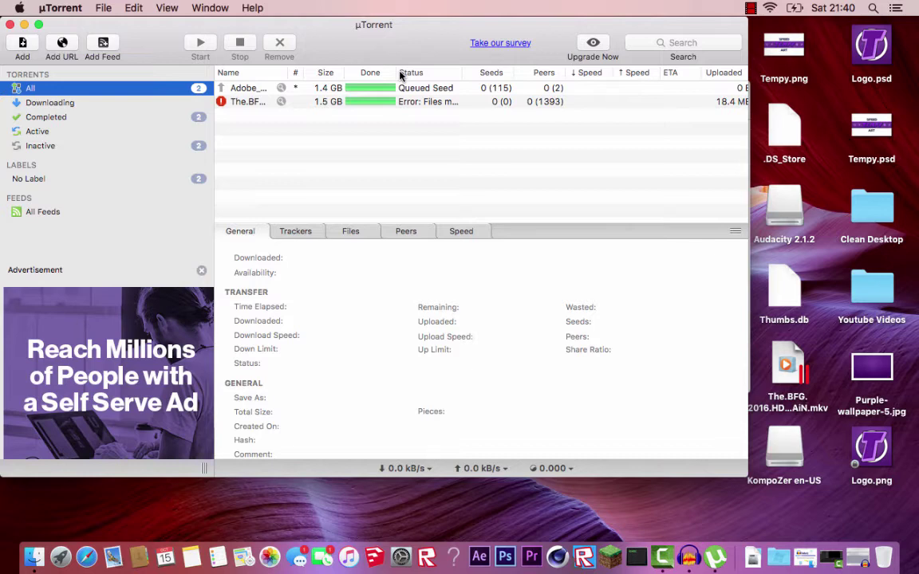
# Open the Adobe_Premiere_Pro_CC_2015_v9.2 download folders and mount PremierePro_9_LS20.dmg
pyautogui.click(280, 89)
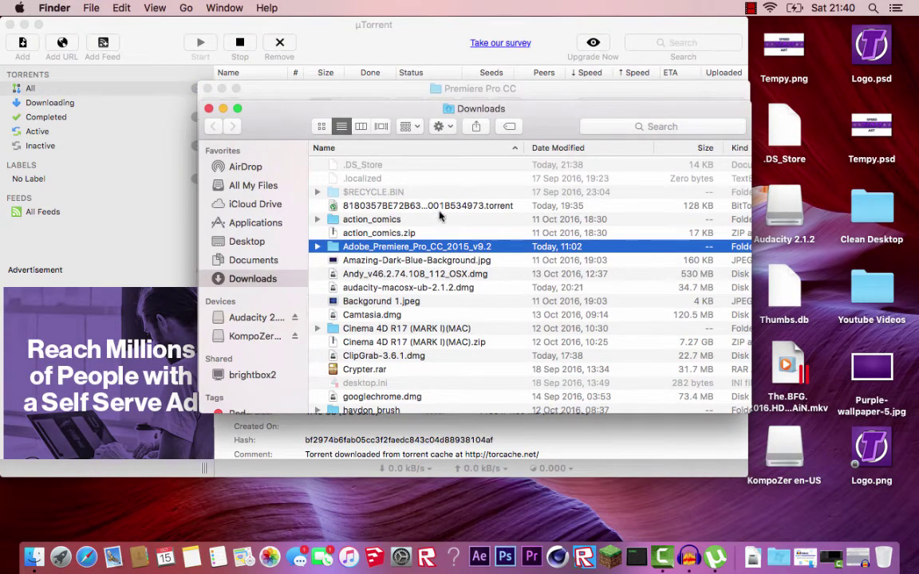
pyautogui.doubleClick(481, 247)
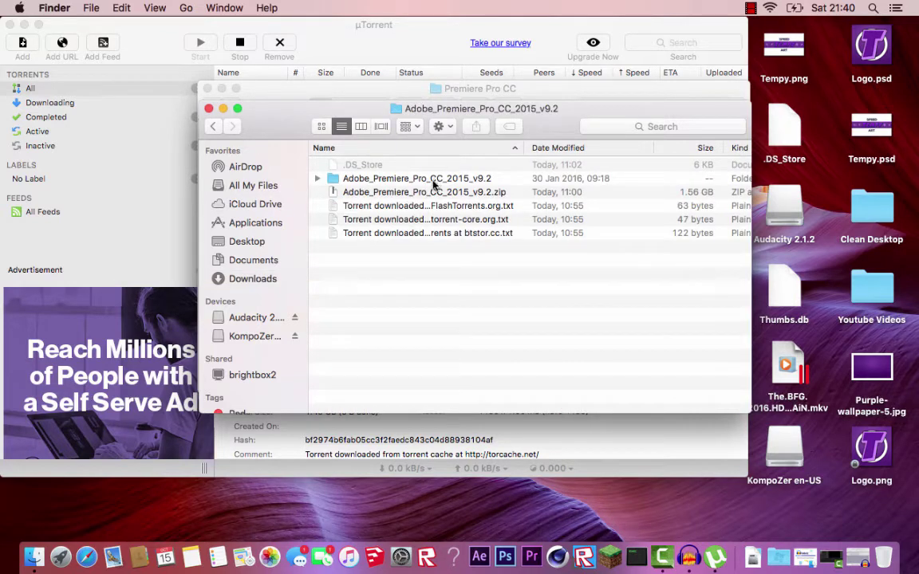
pyautogui.click(434, 180)
pyautogui.doubleClick(431, 180)
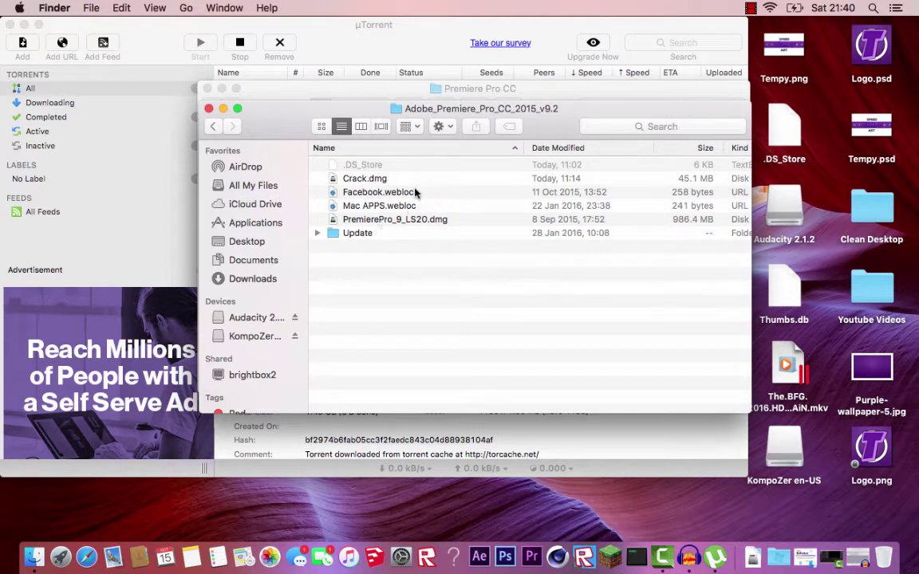
pyautogui.click(436, 221)
pyautogui.doubleClick(436, 220)
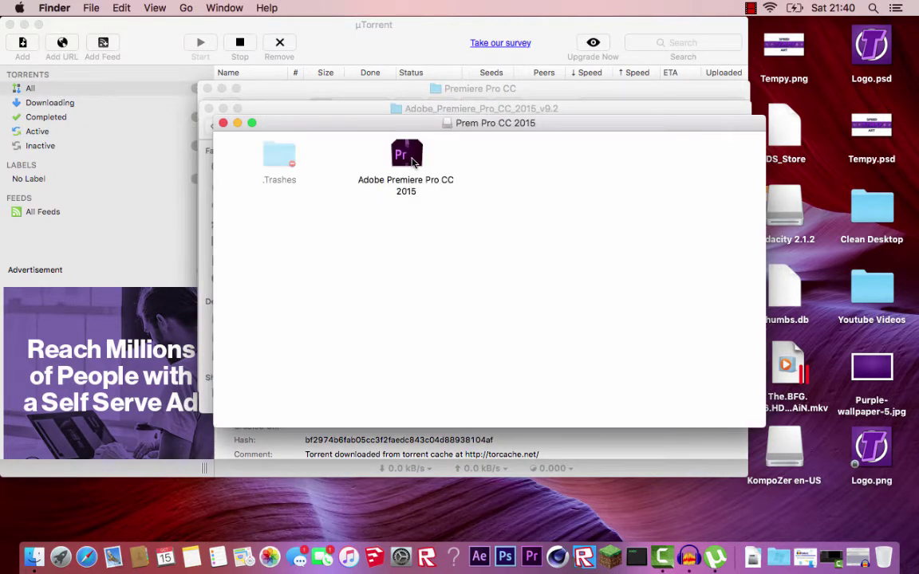
# Start Install from the Adobe Premiere Pro CC 2015 folder, then cancel it
pyautogui.click(408, 156)
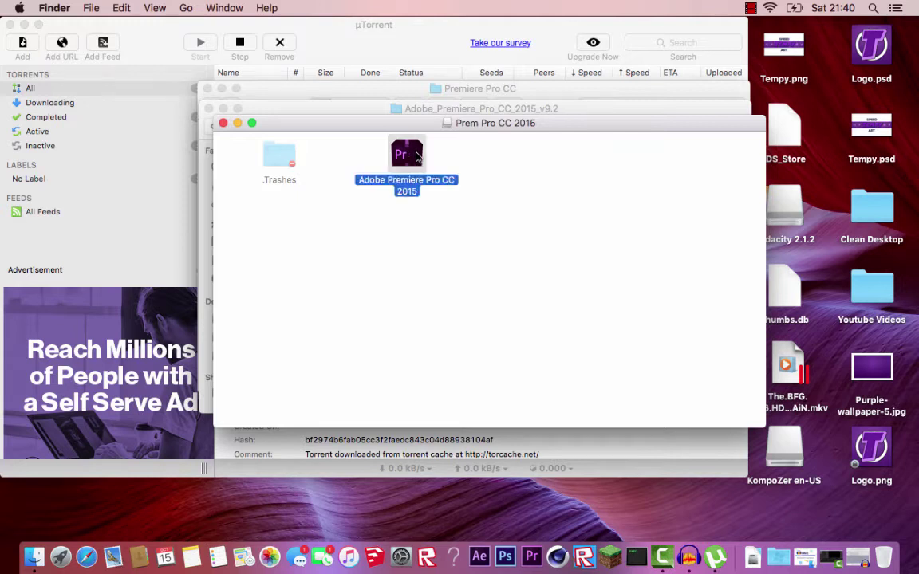
pyautogui.doubleClick(402, 159)
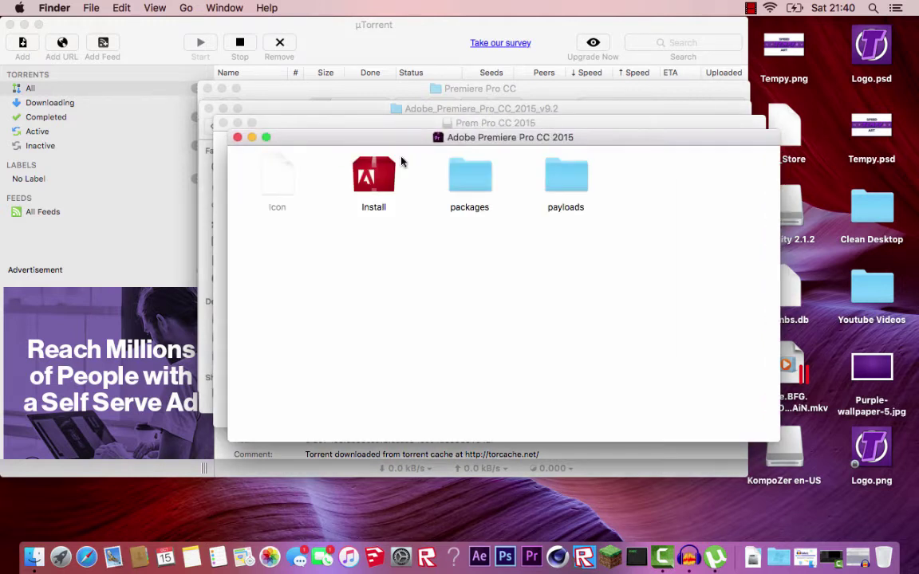
pyautogui.click(368, 181)
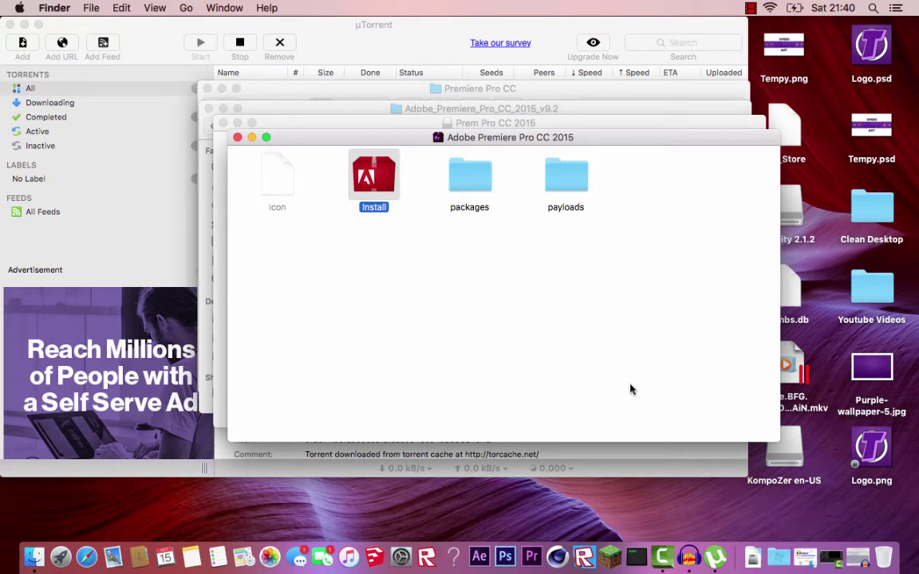
pyautogui.click(595, 333)
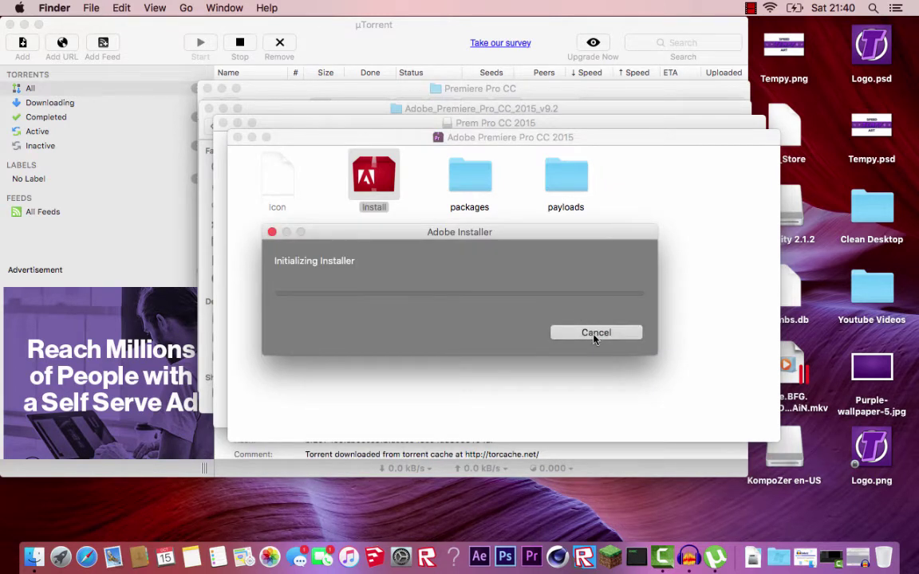
pyautogui.press('Return')
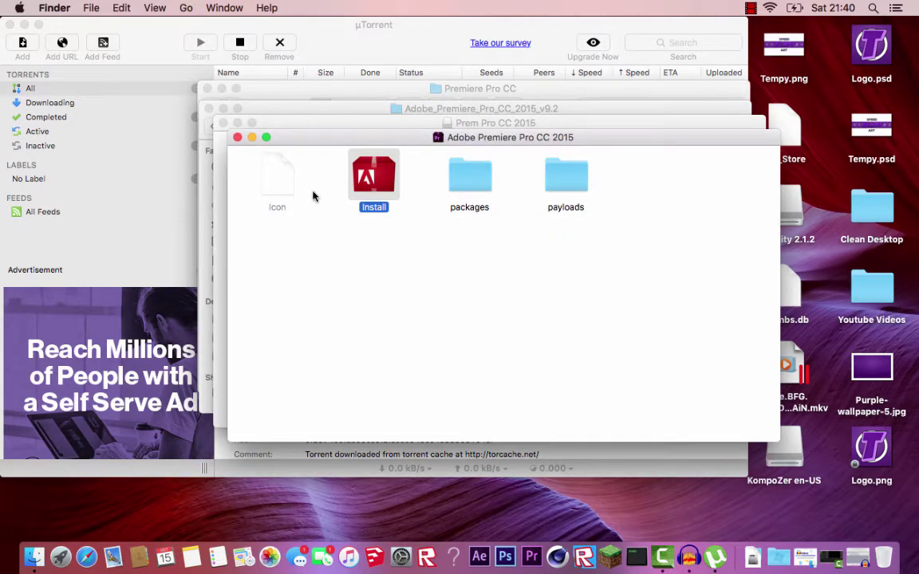
# Close the installer and Prem Pro CC 2015 windows and select Crack.dmg
pyautogui.click(237, 139)
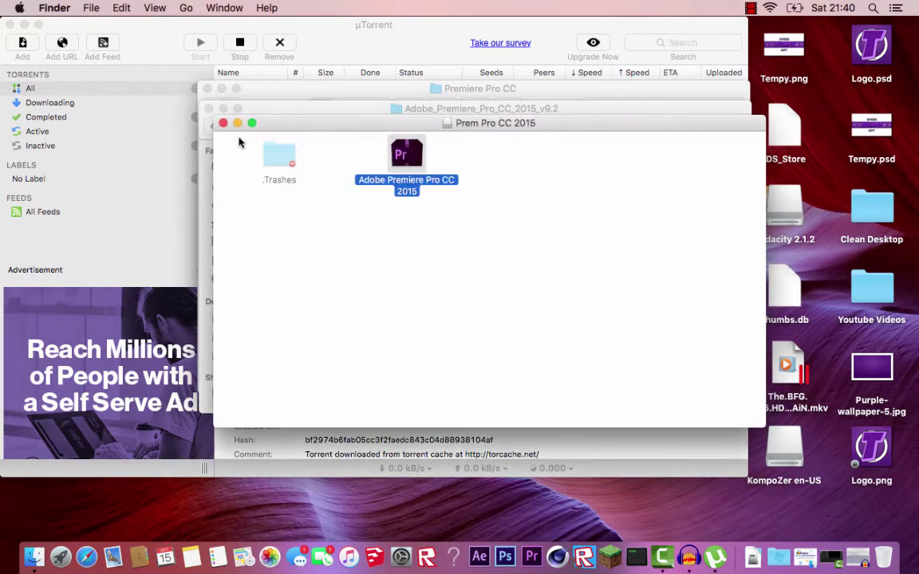
pyautogui.click(223, 123)
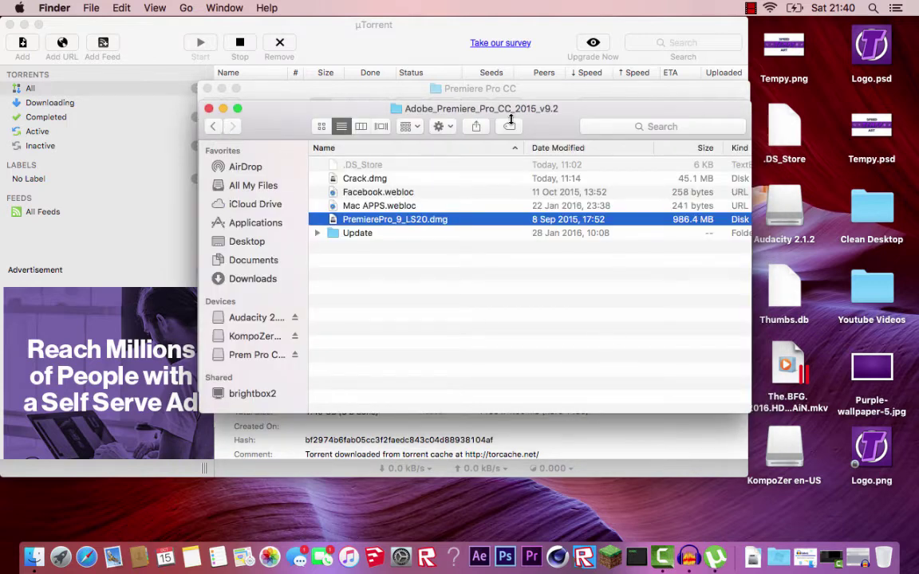
pyautogui.click(366, 180)
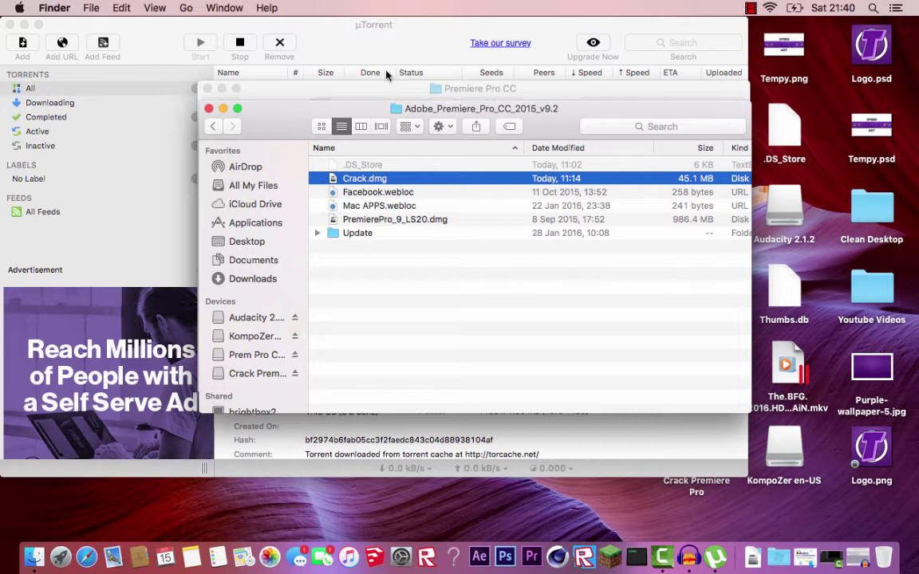
# Close the download windows and open Adobe CC 2015 [crack] on the Crack Premiere Pro disk
pyautogui.click(209, 109)
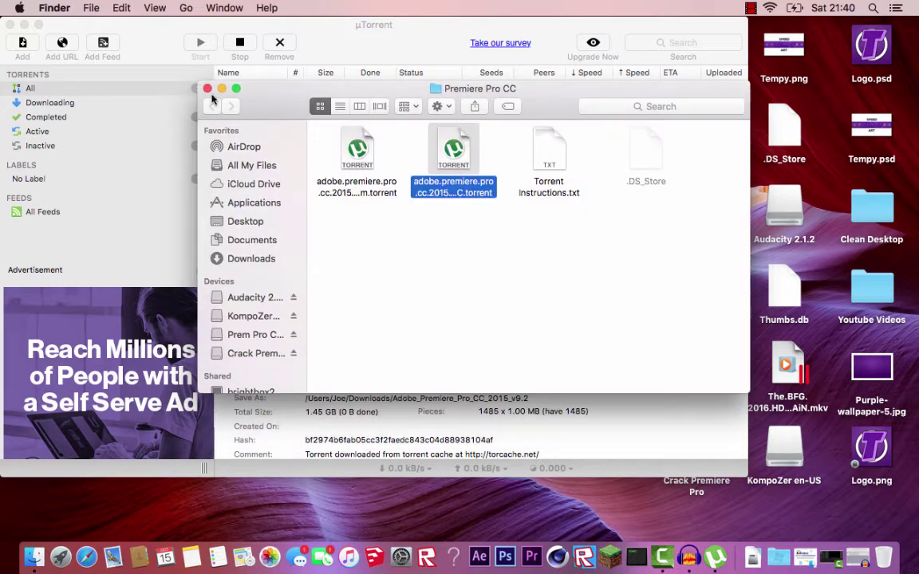
pyautogui.click(208, 90)
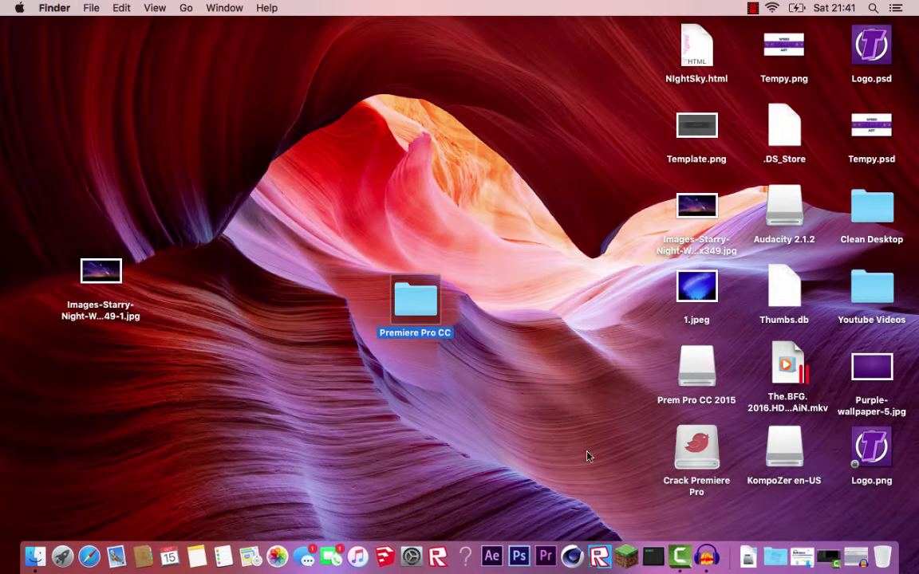
pyautogui.click(686, 451)
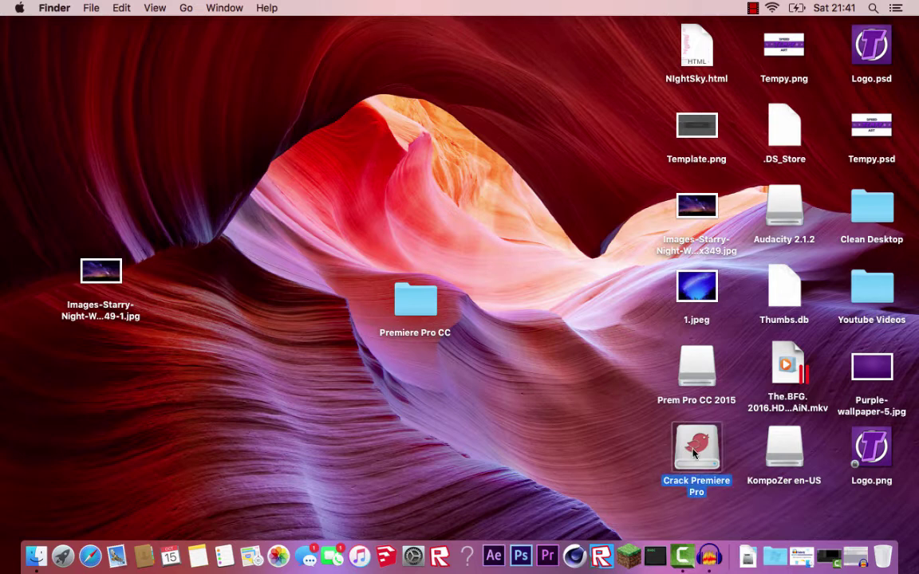
pyautogui.doubleClick(682, 448)
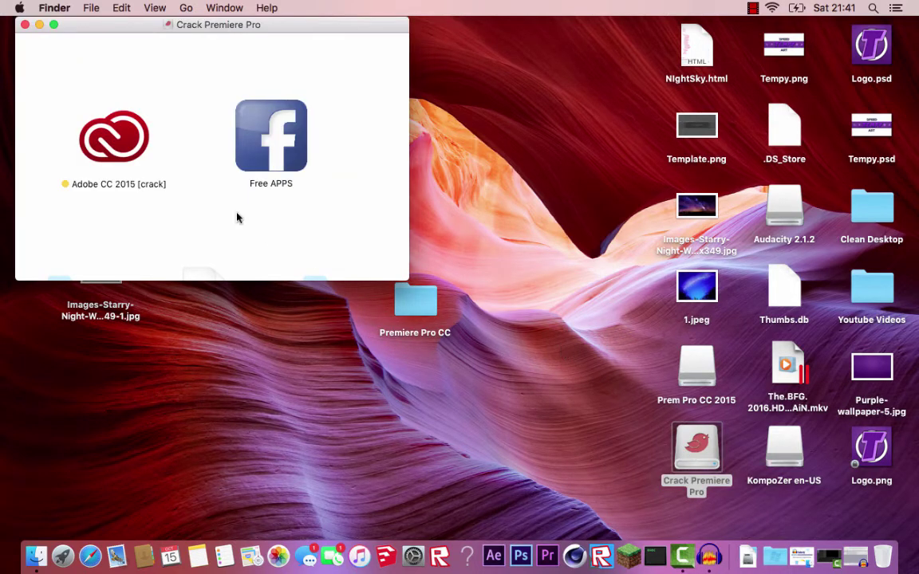
pyautogui.doubleClick(116, 142)
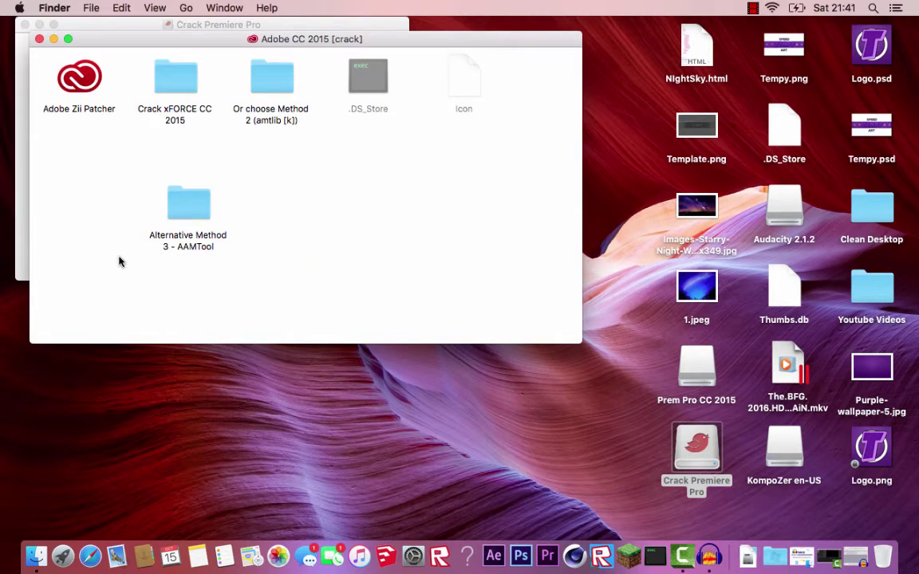
# Copy amtlib.framework from the Method 2 ¡NEW! CC 2015 folder
pyautogui.click(281, 85)
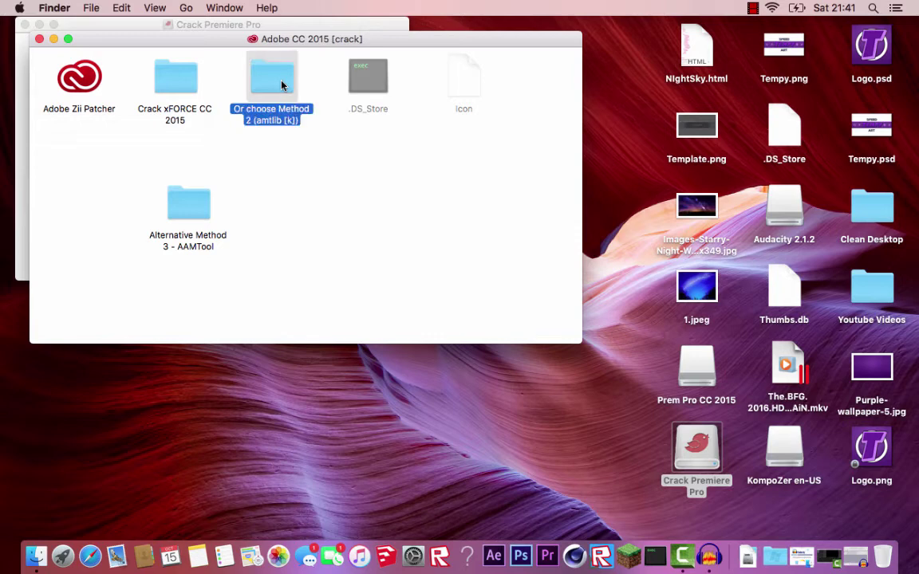
pyautogui.doubleClick(282, 85)
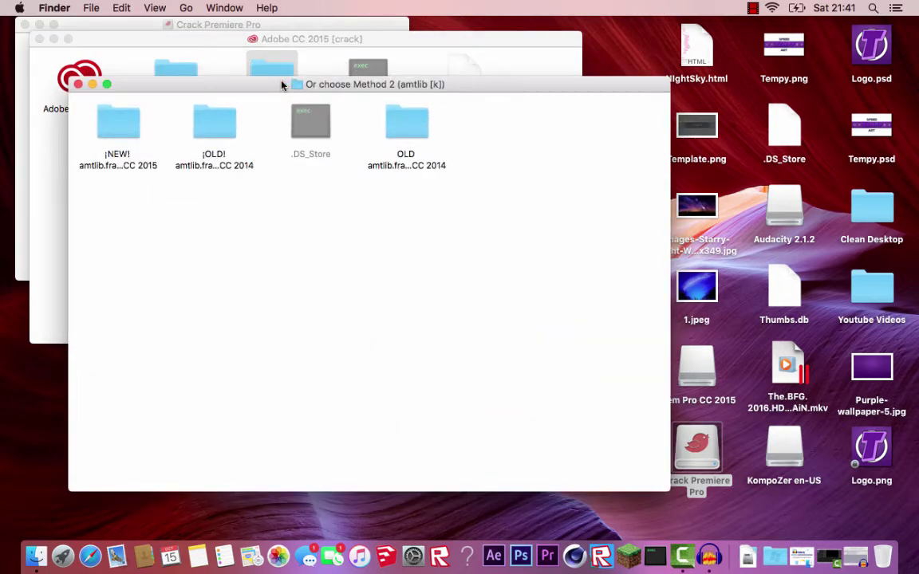
pyautogui.doubleClick(119, 142)
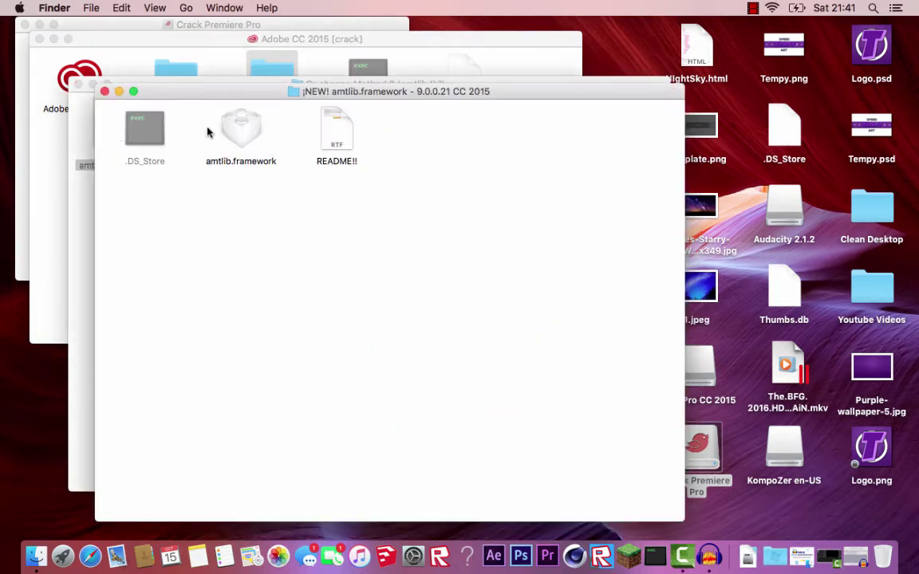
pyautogui.click(259, 132)
pyautogui.rightClick(256, 126)
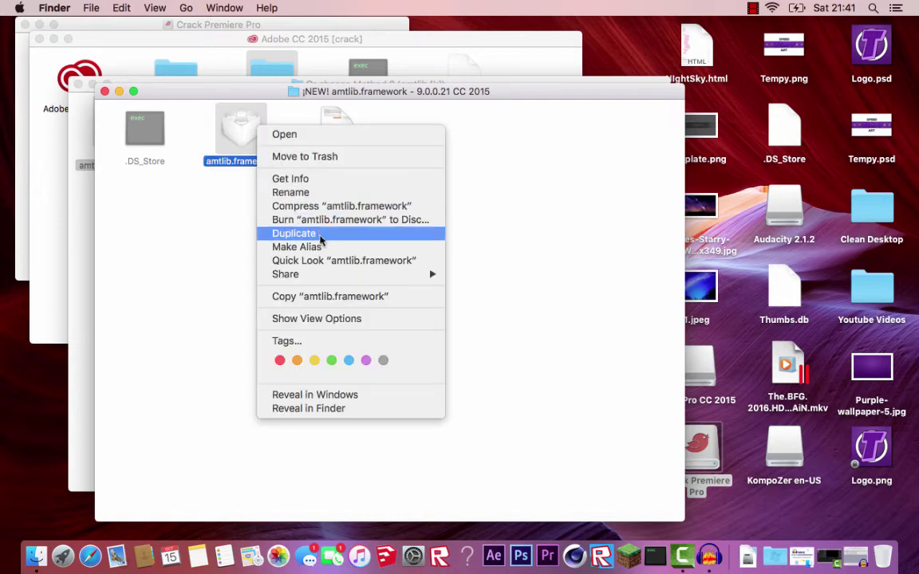
pyautogui.click(334, 297)
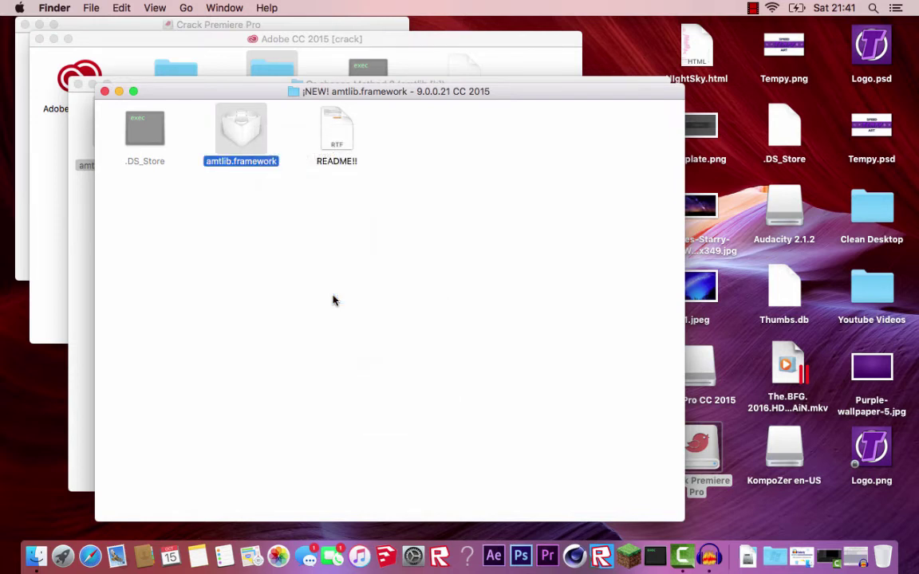
# Close all the crack folder windows
pyautogui.click(102, 91)
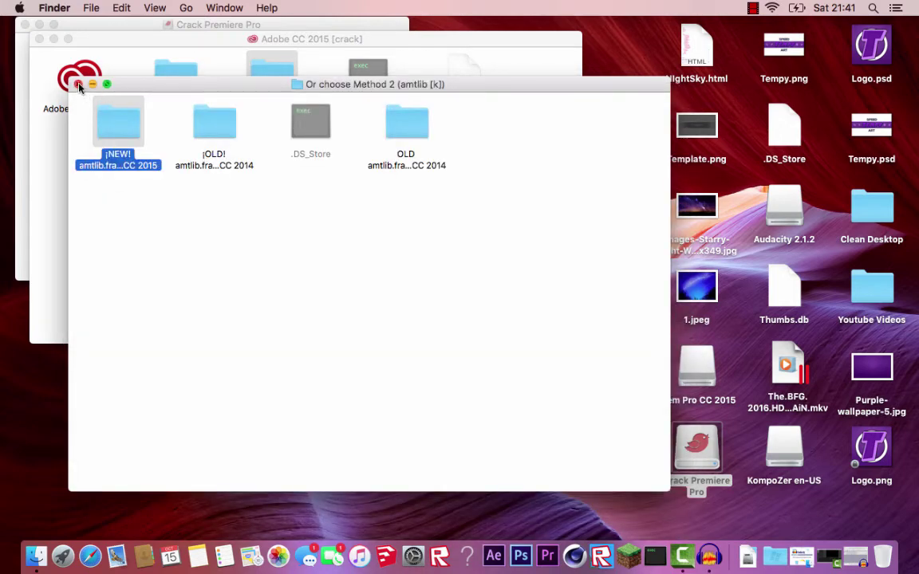
pyautogui.click(78, 87)
pyautogui.keyDown('alt'); pyautogui.click(24, 24); pyautogui.keyUp('alt')
pyautogui.click(184, 7)
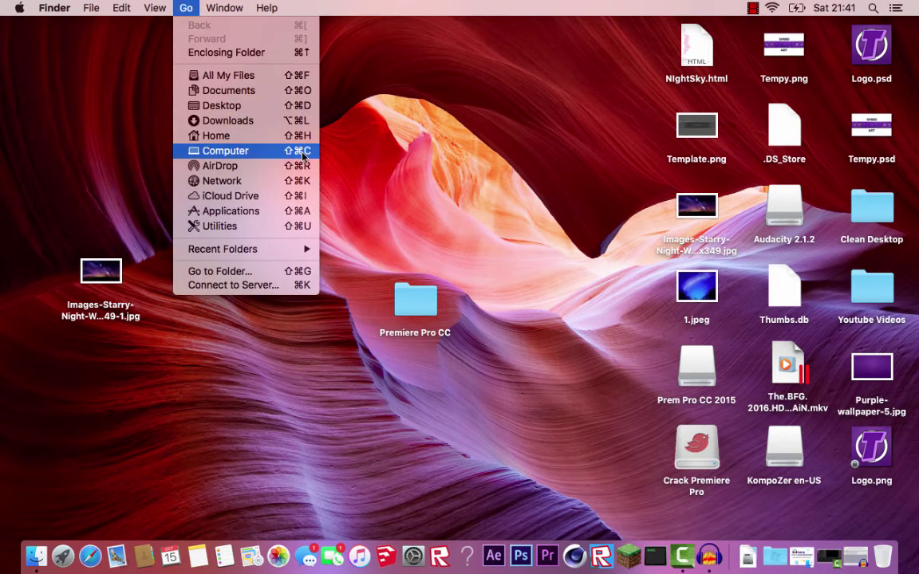
# Reach Applications via the Option-revealed Library and open the Adobe Premiere Pro CC 2015 folder
pyautogui.press('alt')
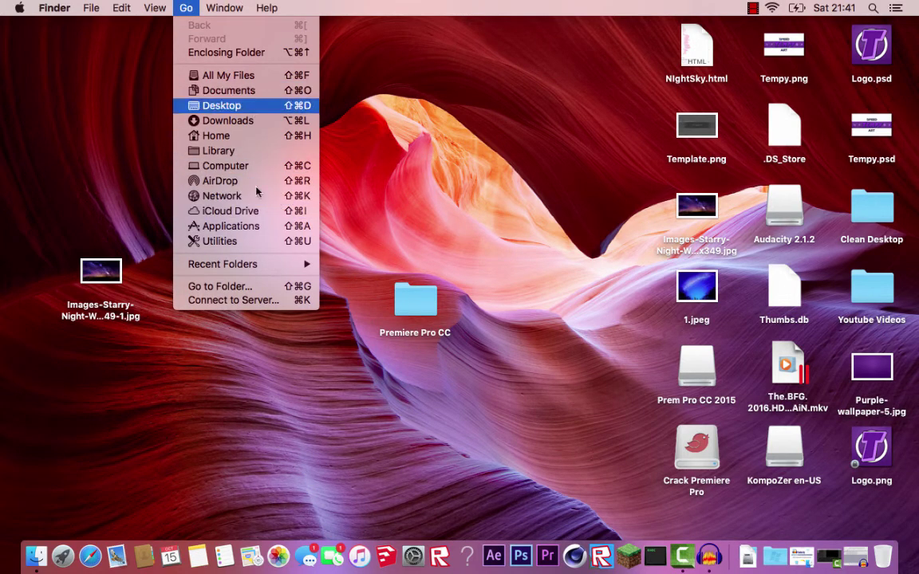
pyautogui.click(230, 153)
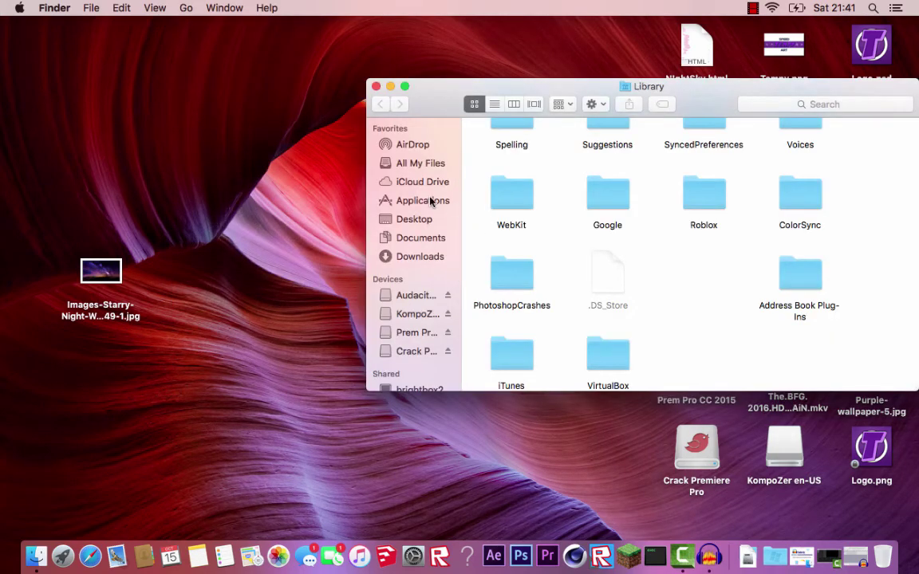
pyautogui.click(431, 203)
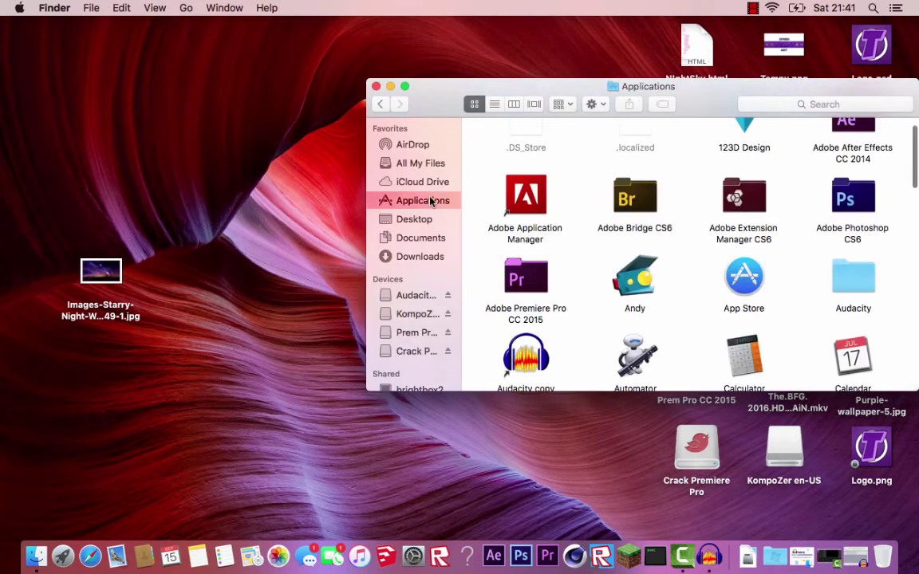
pyautogui.doubleClick(523, 281)
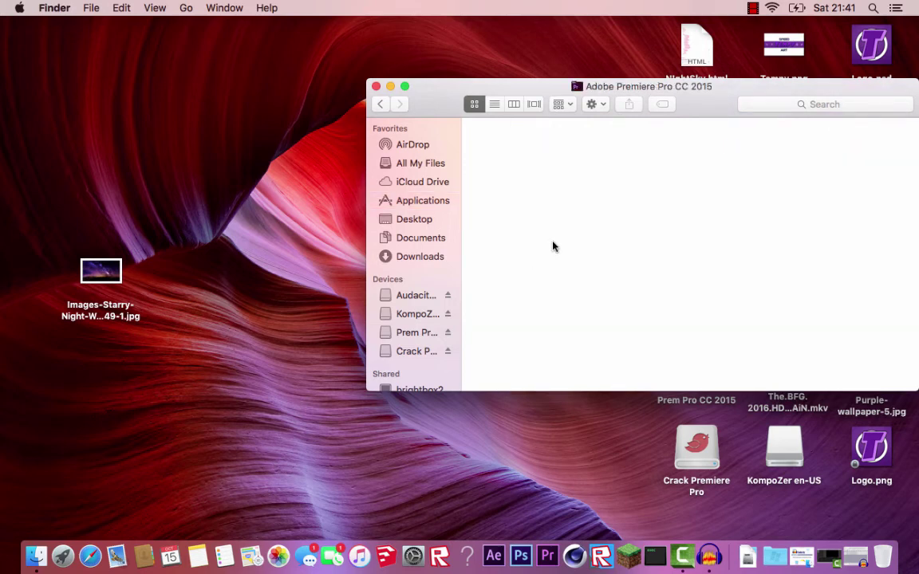
pyautogui.click(512, 144)
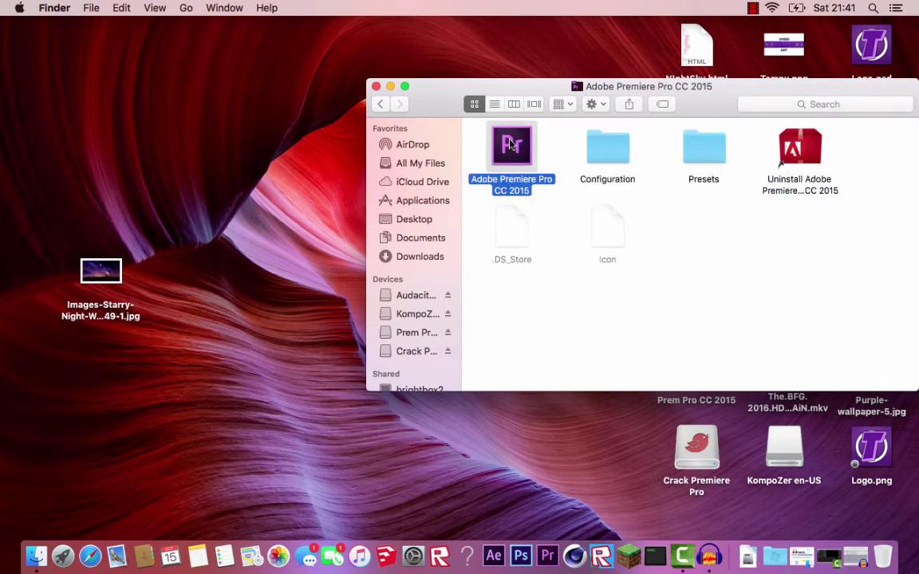
# Show the Premiere Pro app's package contents and open Contents > Frameworks
pyautogui.rightClick(512, 144)
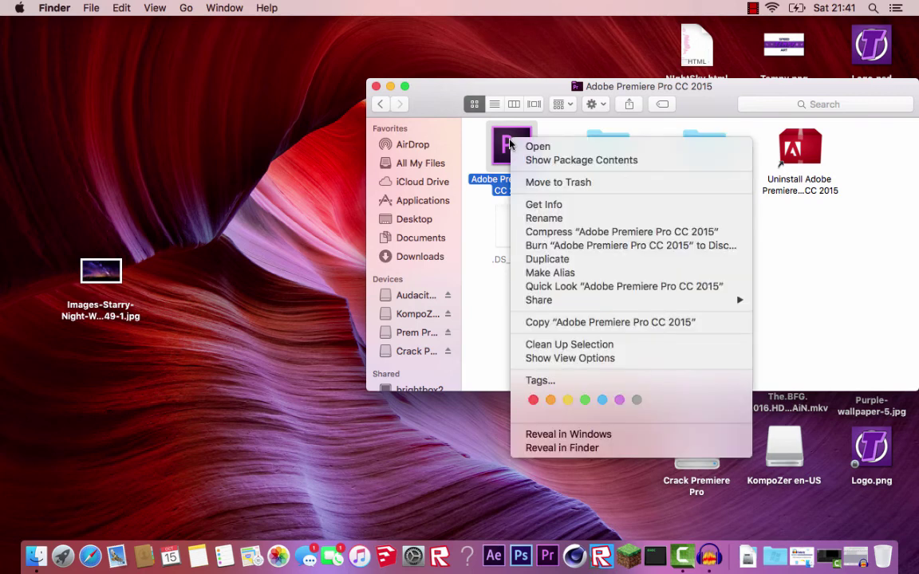
pyautogui.click(559, 162)
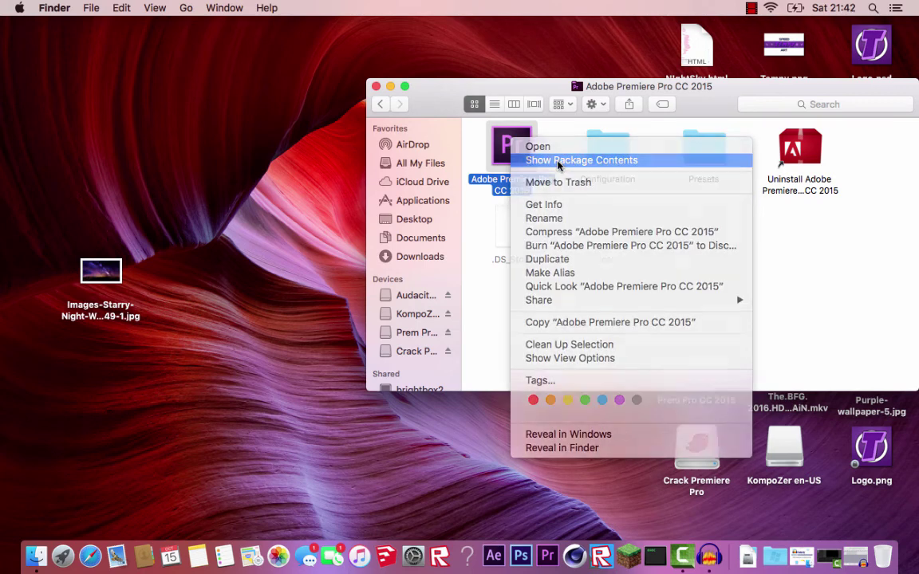
pyautogui.doubleClick(513, 158)
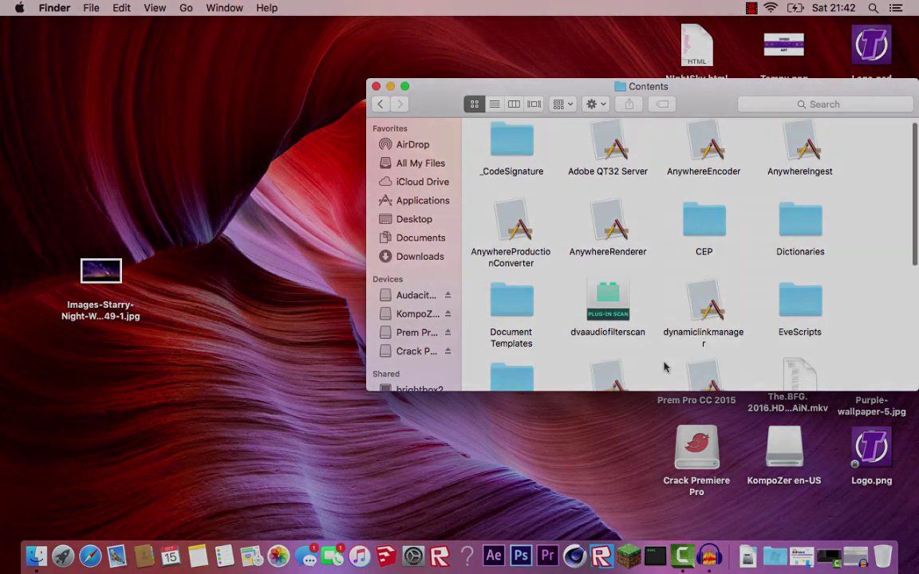
pyautogui.scroll(-3, 661, 365)
pyautogui.scroll(-5, 604, 325)
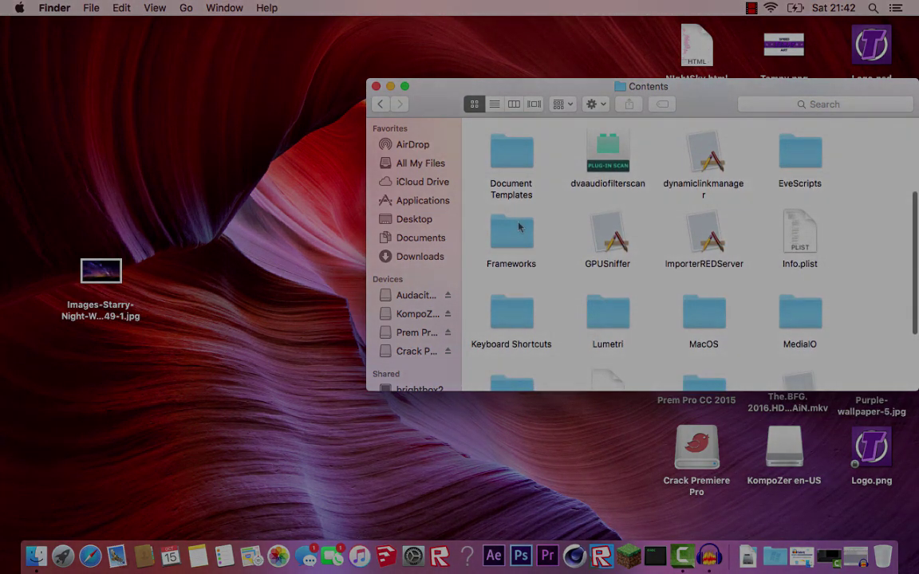
pyautogui.doubleClick(514, 230)
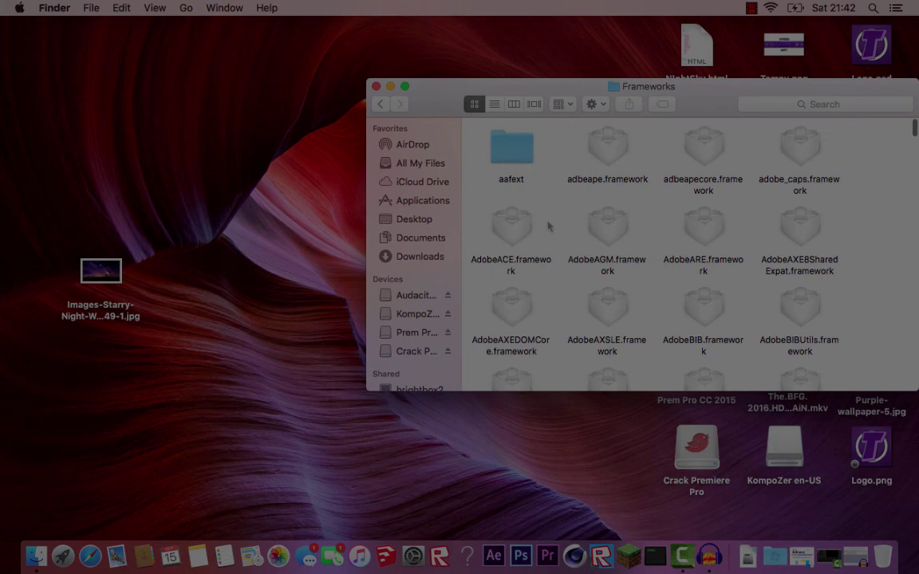